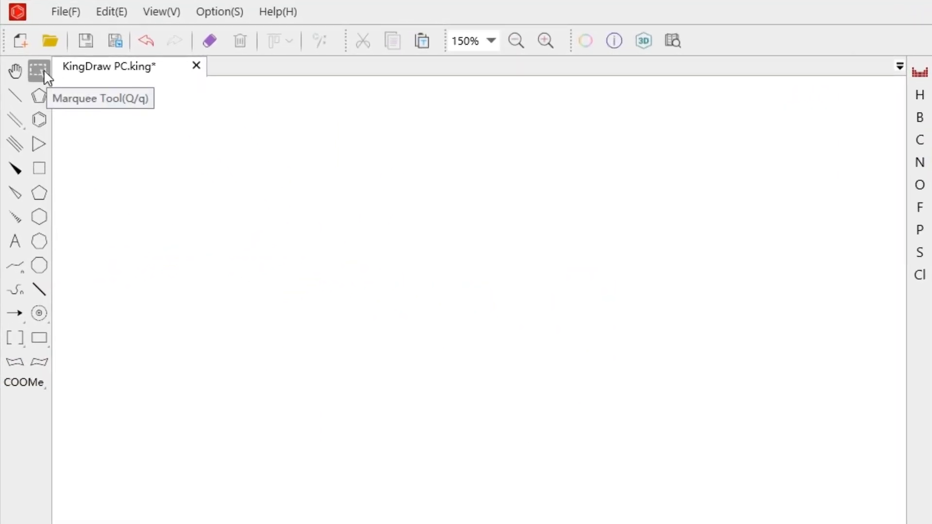
- Place a benzene ring on the canvas and marquee-select it
{"action": "left_click", "coordinate": [39, 120]}
{"action": "left_click", "coordinate": [329, 266]}
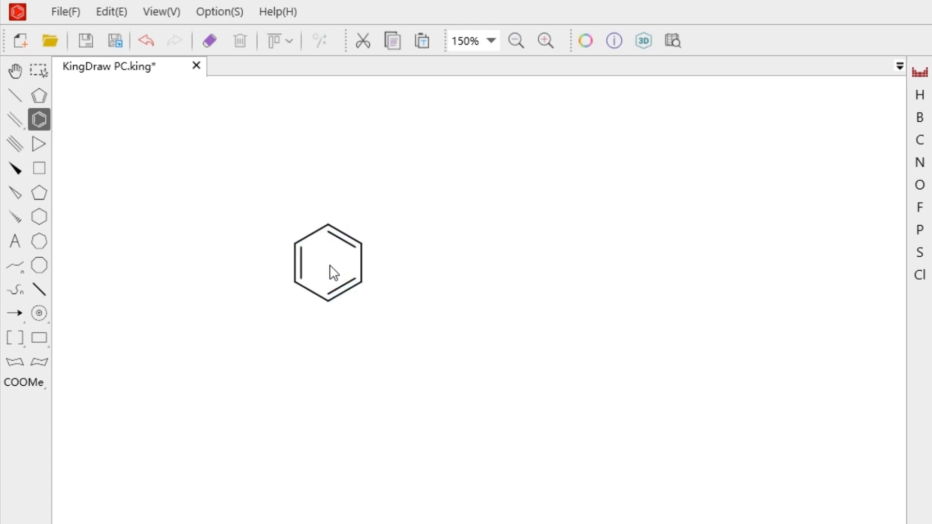
{"action": "left_click", "coordinate": [40, 71]}
{"action": "left_click_drag", "start_coordinate": [264, 192], "coordinate": [433, 339]}
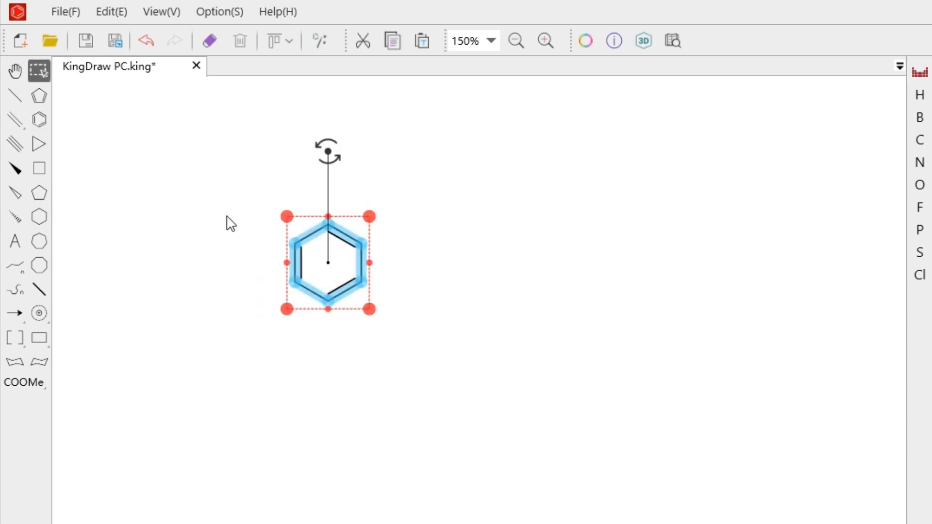
- Add a five-membered ring right of the benzene and drag it down and right
{"action": "left_click", "coordinate": [39, 96]}
{"action": "left_click", "coordinate": [568, 265]}
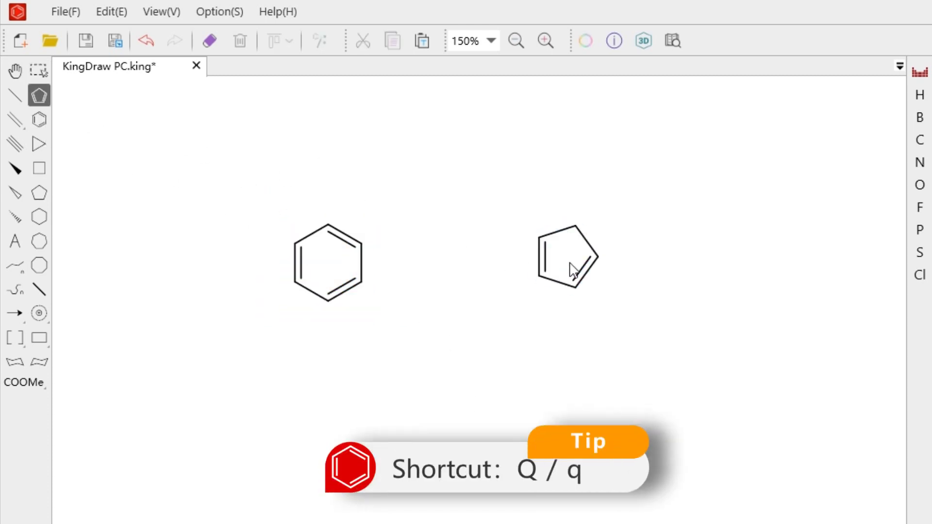
{"action": "key", "text": "q"}
{"action": "left_click_drag", "start_coordinate": [531, 221], "coordinate": [613, 312]}
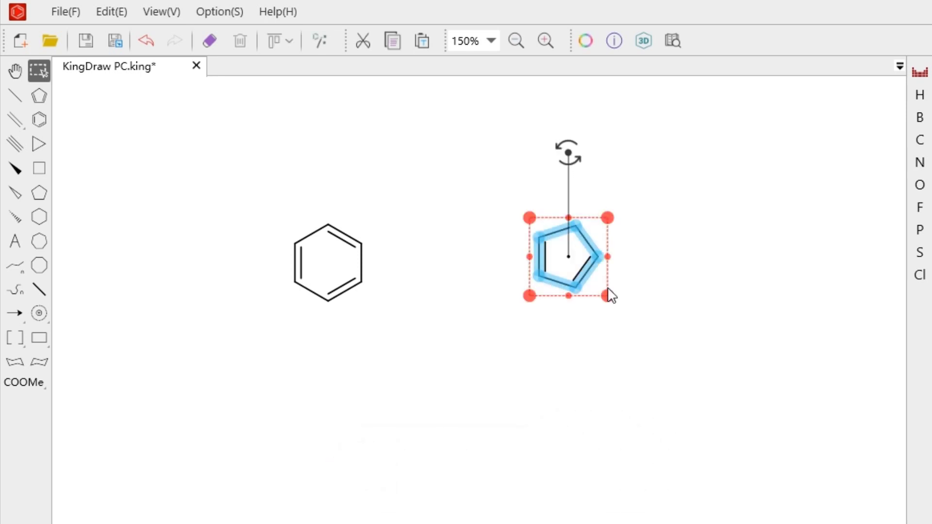
{"action": "left_click_drag", "start_coordinate": [601, 235], "coordinate": [655, 254]}
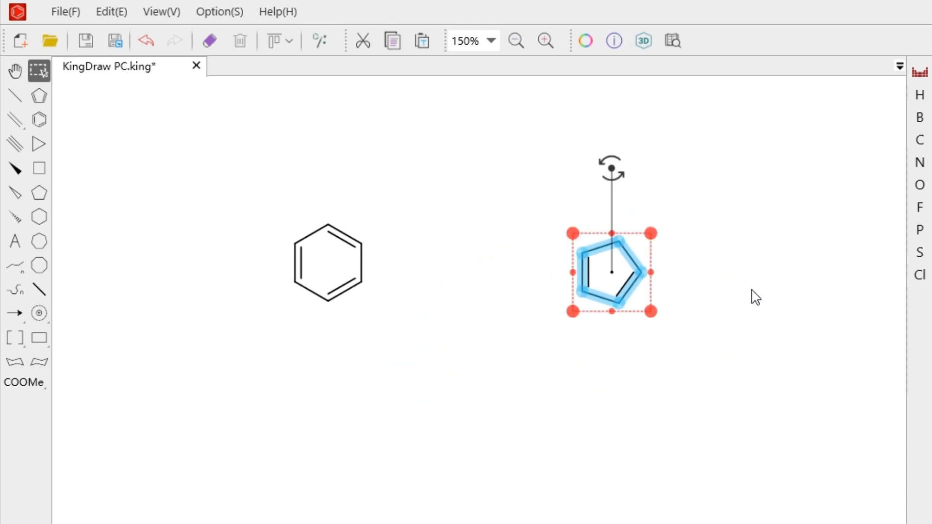
{"action": "left_click", "coordinate": [736, 285]}
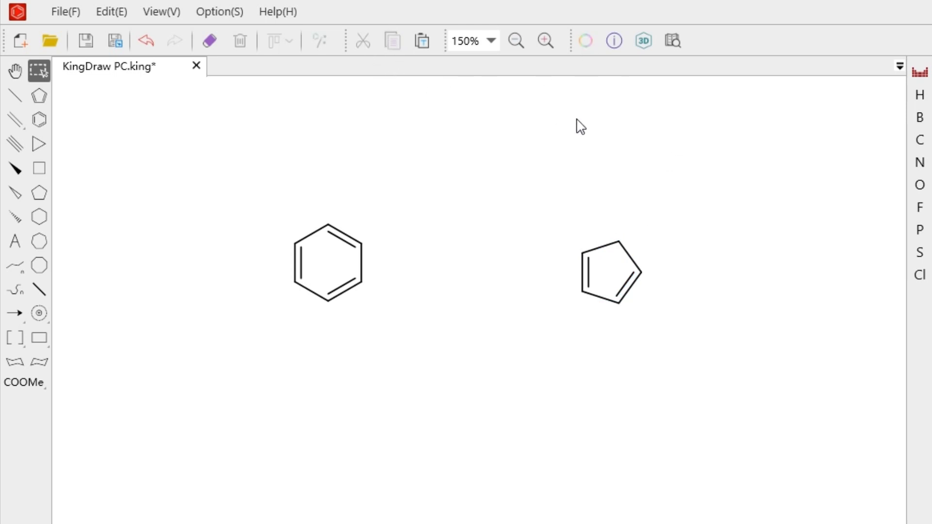
- Marquee-select both rings together and delete them
{"action": "left_click_drag", "start_coordinate": [533, 216], "coordinate": [652, 298]}
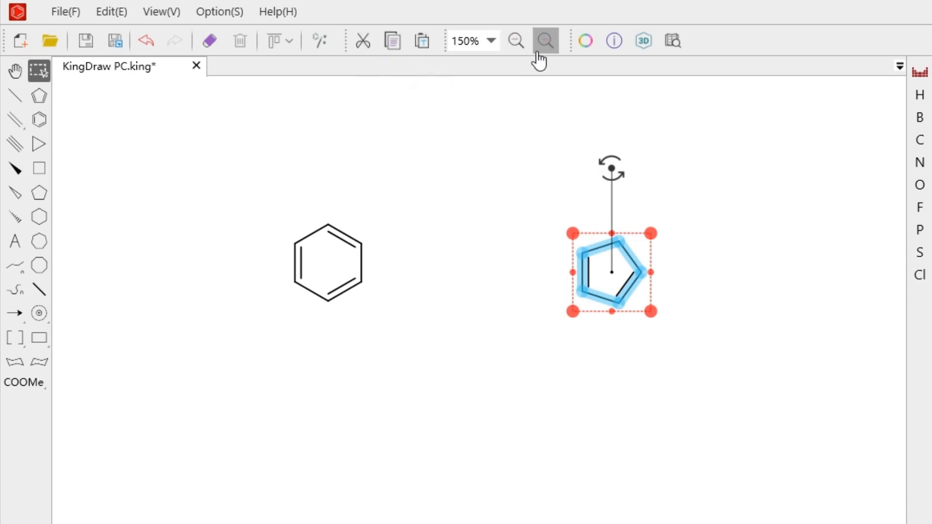
{"action": "left_click_drag", "start_coordinate": [245, 187], "coordinate": [771, 369]}
{"action": "key", "text": "Delete"}
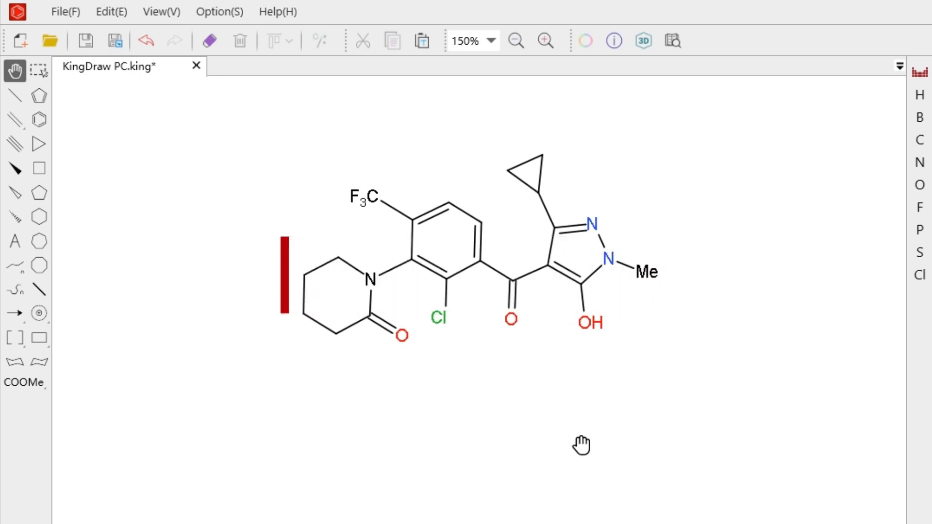
- Click-select the F3C group, its bond, then a cyclopropane bond, clearing each in turn
{"action": "left_click", "coordinate": [39, 71]}
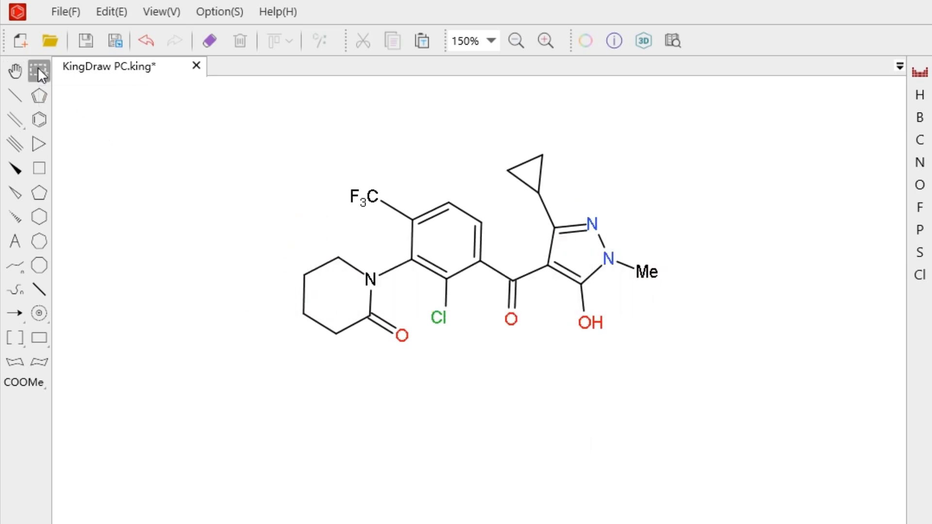
{"action": "left_click", "coordinate": [365, 202]}
{"action": "left_click", "coordinate": [430, 155]}
{"action": "left_click", "coordinate": [397, 211]}
{"action": "left_click", "coordinate": [477, 163]}
{"action": "left_click", "coordinate": [520, 169]}
{"action": "left_click", "coordinate": [435, 147]}
- Select F3C with its bond, then Shift-add three ring bonds, the ring-to-carbonyl bond and C=O
{"action": "left_click", "coordinate": [392, 204]}
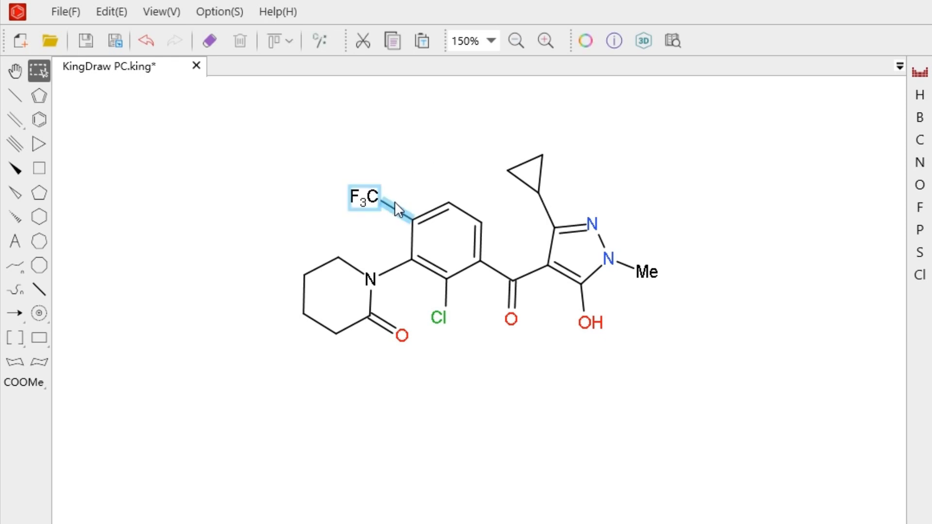
{"action": "left_click", "coordinate": [437, 213], "text": "shift"}
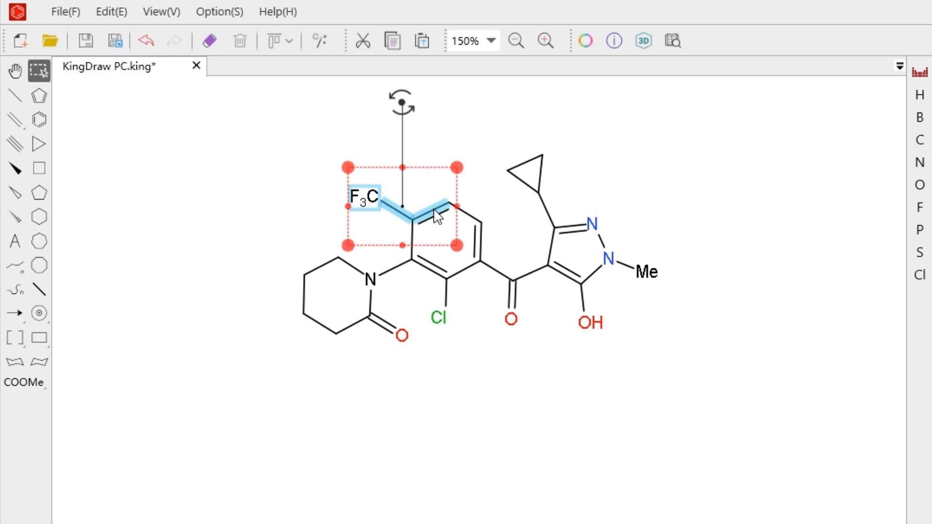
{"action": "left_click", "coordinate": [465, 216], "text": "shift"}
{"action": "left_click", "coordinate": [477, 235], "text": "shift"}
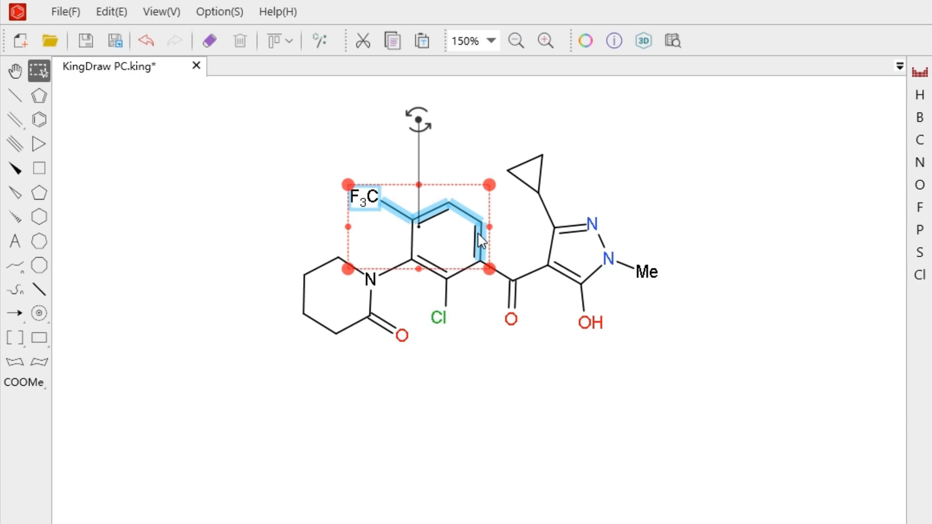
{"action": "left_click", "coordinate": [500, 269], "text": "shift"}
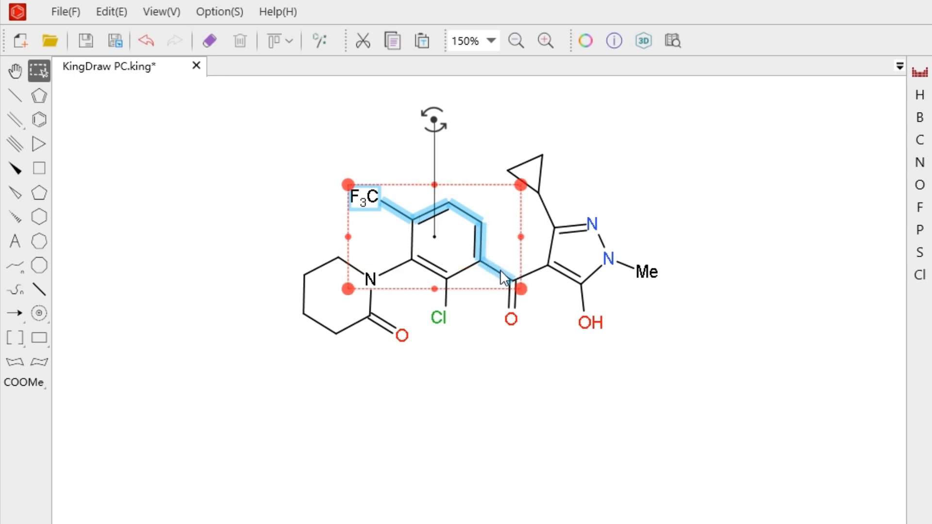
{"action": "left_click", "coordinate": [510, 293], "text": "shift"}
- Shift-remove those bonds again, deselect F3C, then box-select the molecule's left part
{"action": "left_click", "coordinate": [507, 287], "text": "shift"}
{"action": "left_click", "coordinate": [508, 287], "text": "shift"}
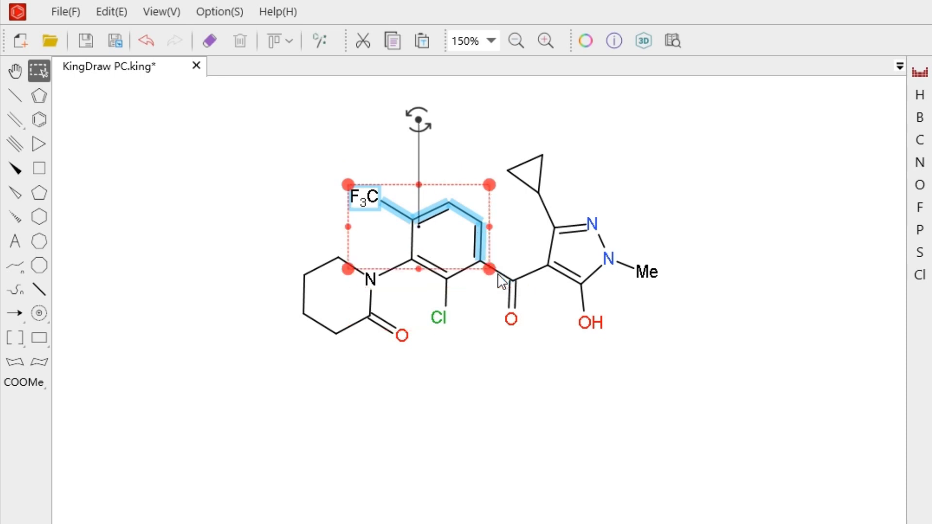
{"action": "left_click", "coordinate": [478, 240], "text": "shift"}
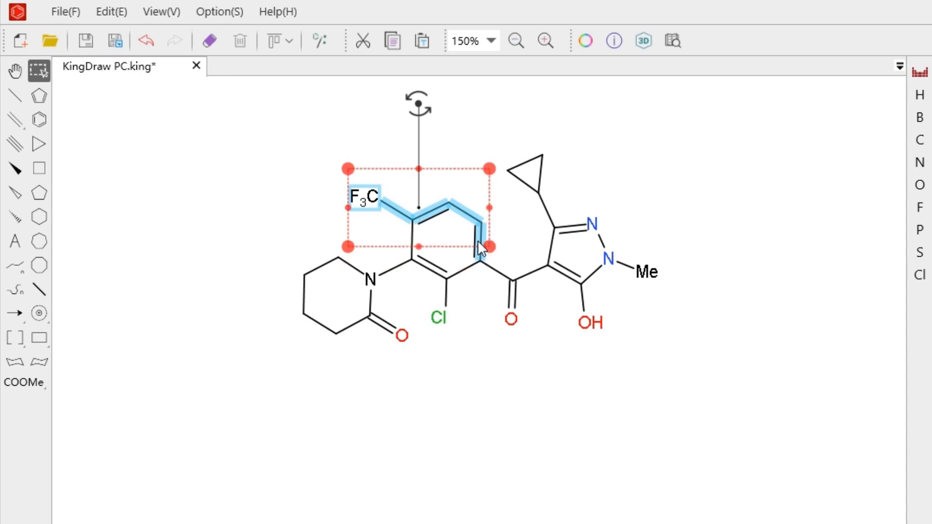
{"action": "left_click", "coordinate": [470, 217], "text": "shift"}
{"action": "left_click", "coordinate": [434, 211], "text": "shift"}
{"action": "left_click", "coordinate": [222, 237]}
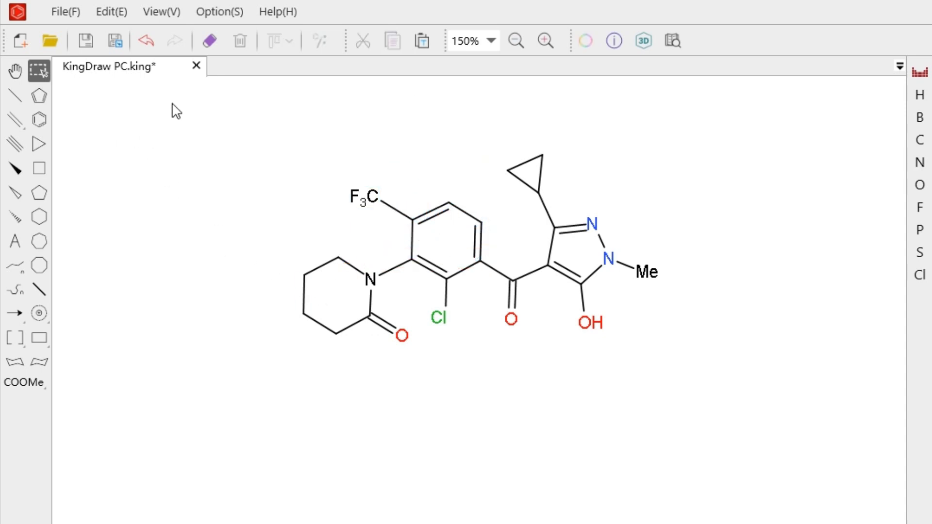
{"action": "left_click_drag", "start_coordinate": [172, 107], "coordinate": [456, 381]}
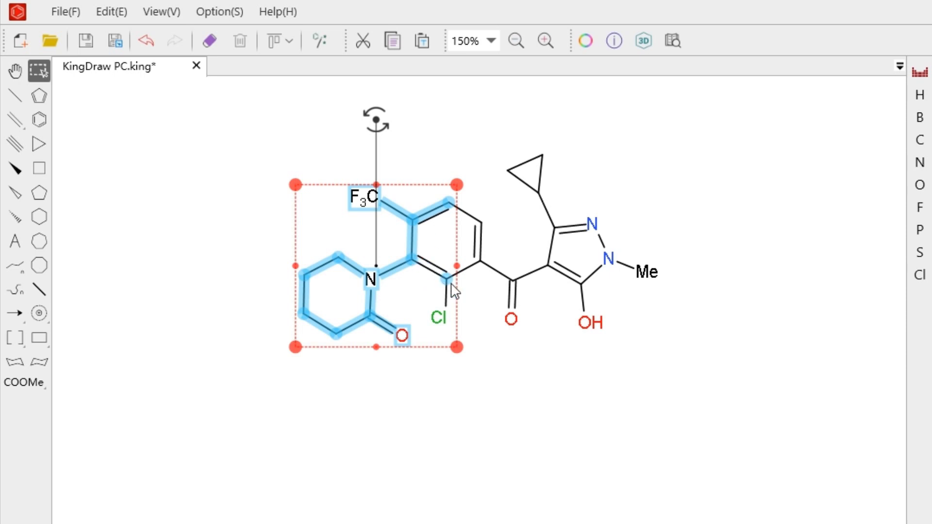
{"action": "left_click_drag", "start_coordinate": [448, 201], "coordinate": [426, 260]}
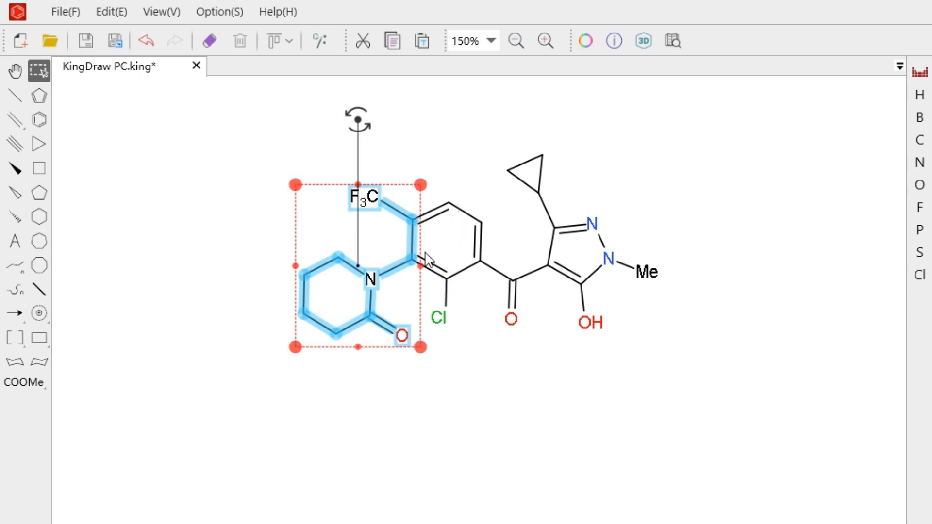
{"action": "left_click", "coordinate": [211, 292]}
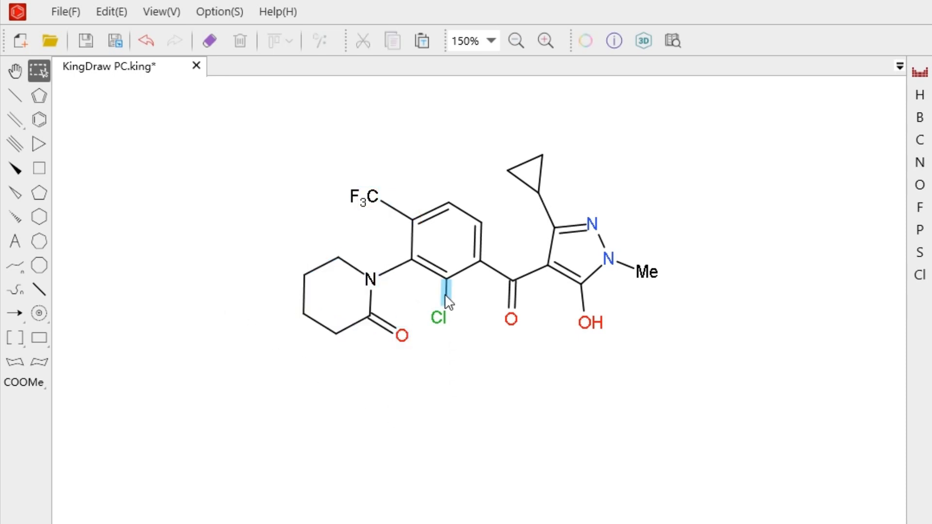
- Select the whole molecule via the right-click Select menu and paste an overlapping copy
{"action": "right_click", "coordinate": [447, 206]}
{"action": "mouse_move", "coordinate": [515, 289]}
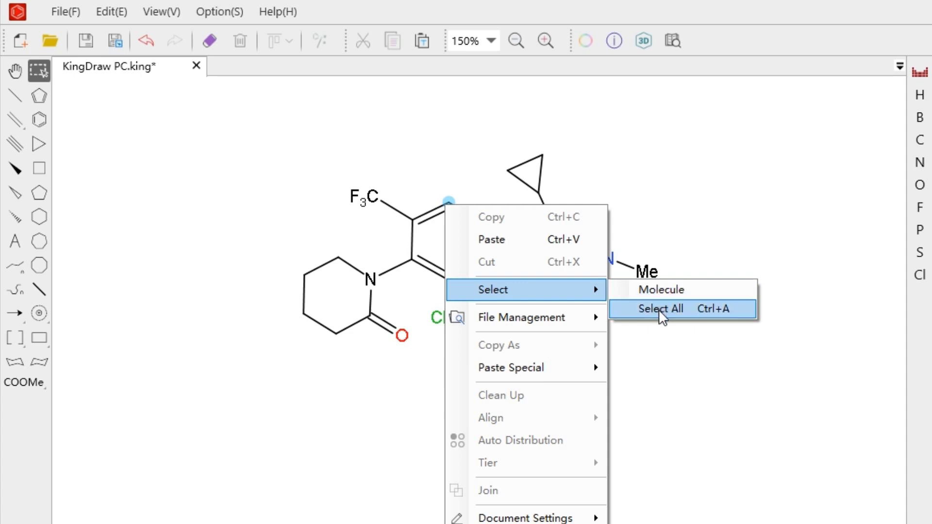
{"action": "left_click", "coordinate": [699, 446]}
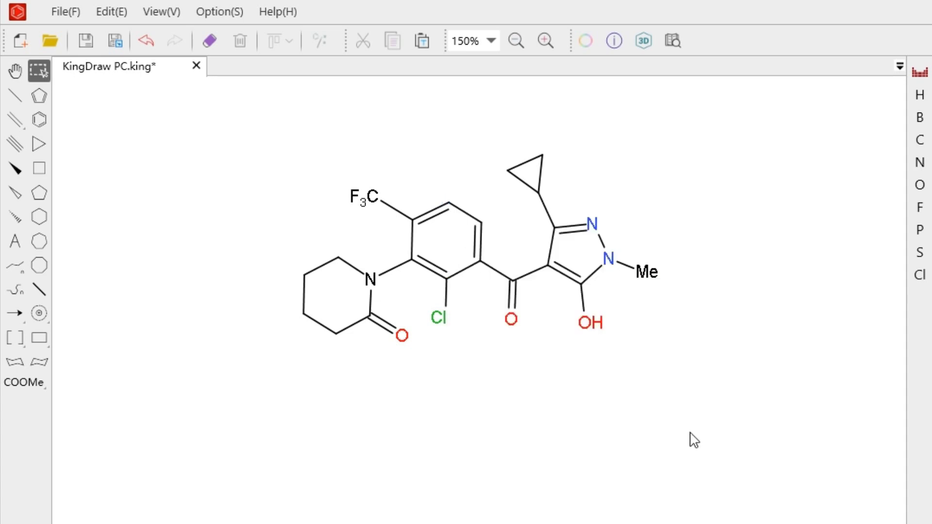
{"action": "right_click", "coordinate": [367, 201]}
{"action": "mouse_move", "coordinate": [432, 278]}
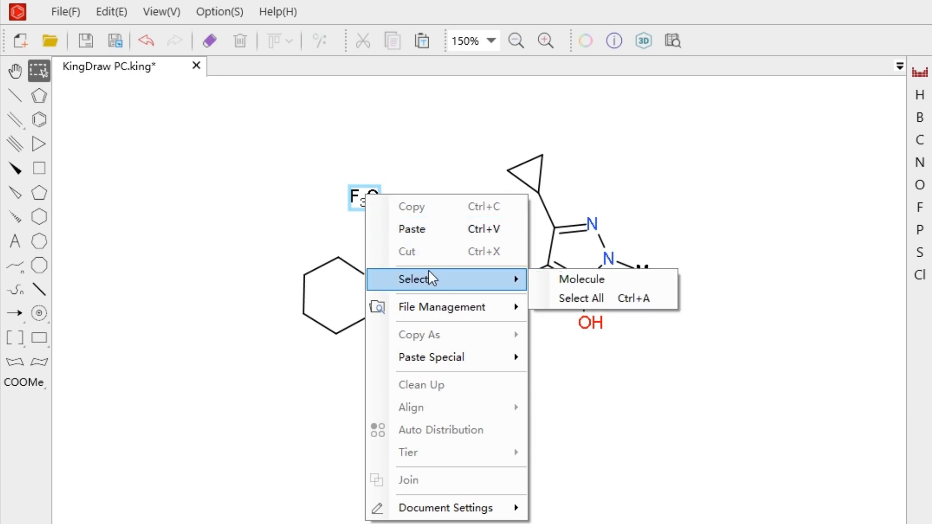
{"action": "left_click", "coordinate": [588, 284]}
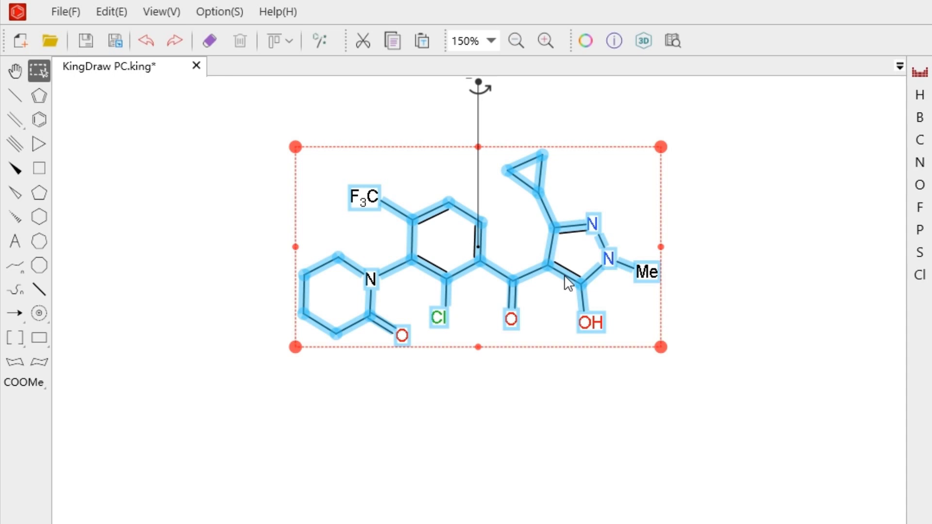
{"action": "key", "text": "ctrl+v"}
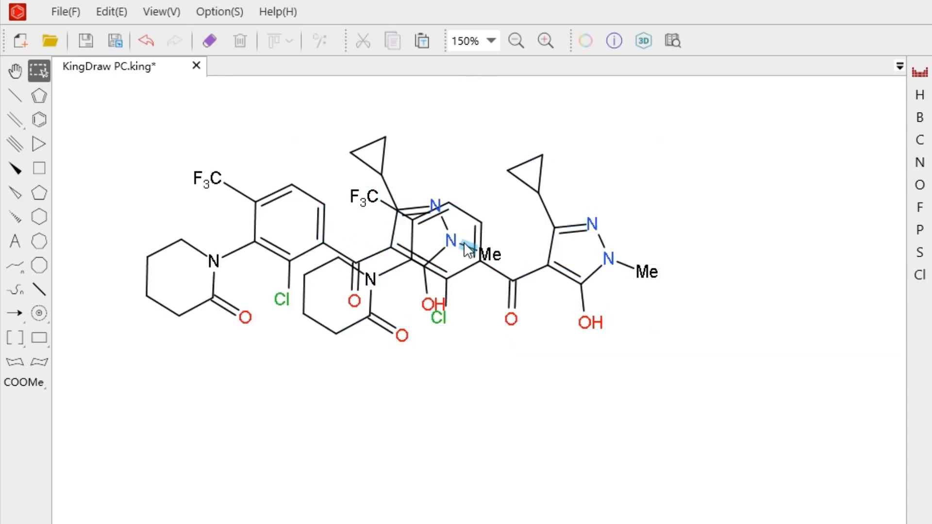
- Select the pasted molecule with Select > Molecule and drag it up and left
{"action": "right_click", "coordinate": [450, 239]}
{"action": "mouse_move", "coordinate": [496, 324]}
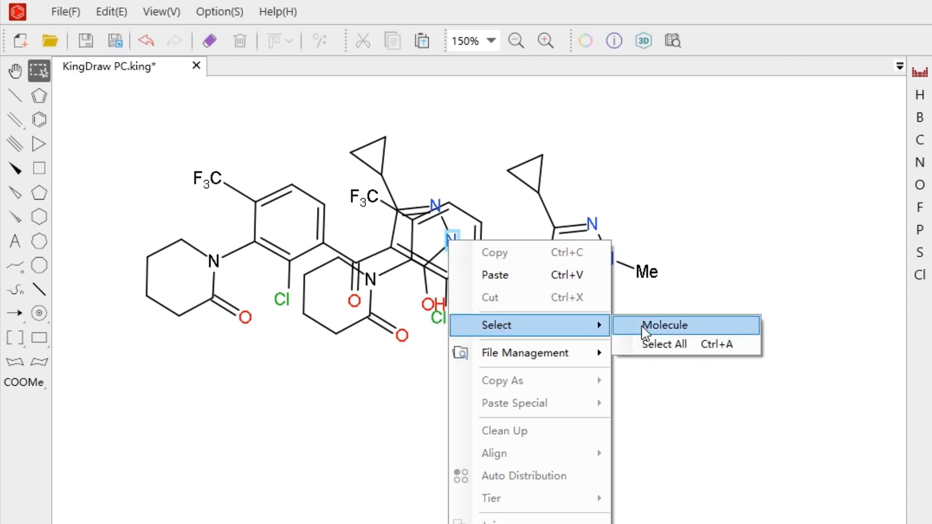
{"action": "left_click", "coordinate": [645, 327]}
{"action": "left_click_drag", "start_coordinate": [454, 182], "coordinate": [260, 151]}
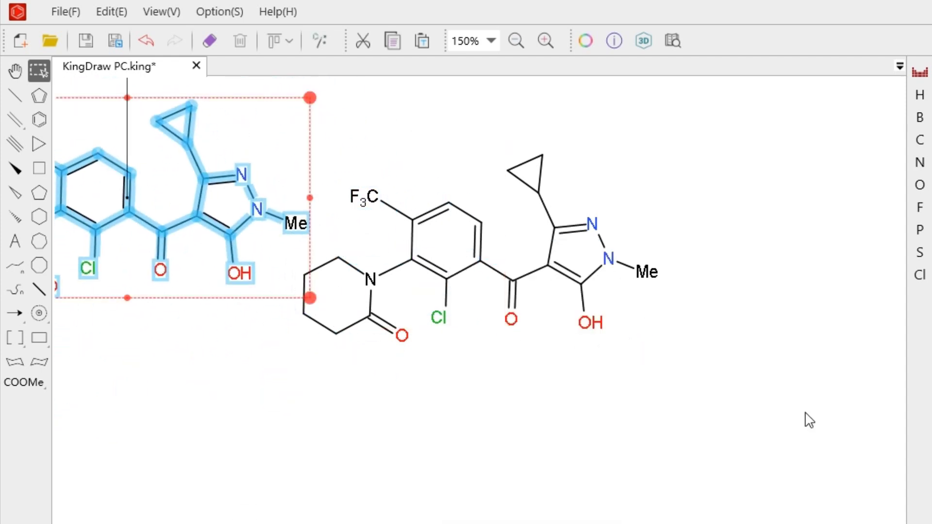
{"action": "left_click", "coordinate": [821, 414]}
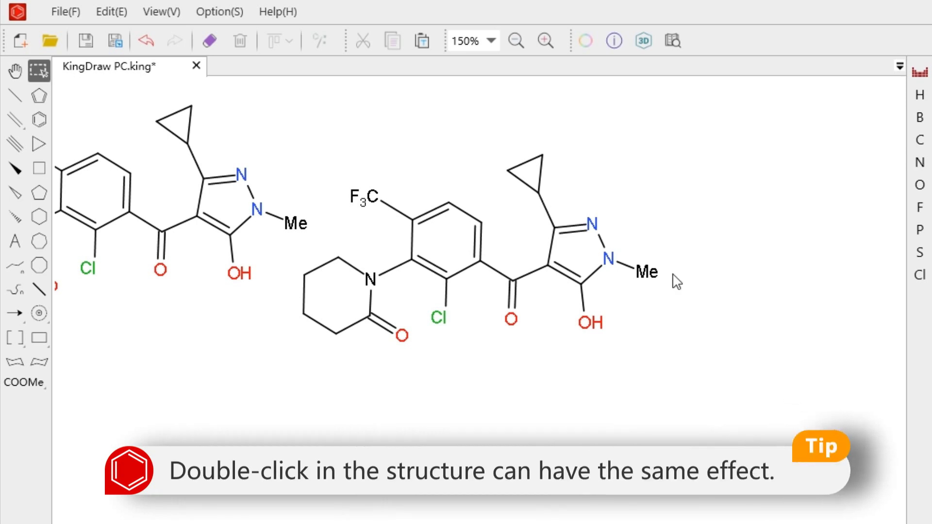
- Double-click to select the right molecule, then box-select the left copy and erase it
{"action": "double_click", "coordinate": [650, 273]}
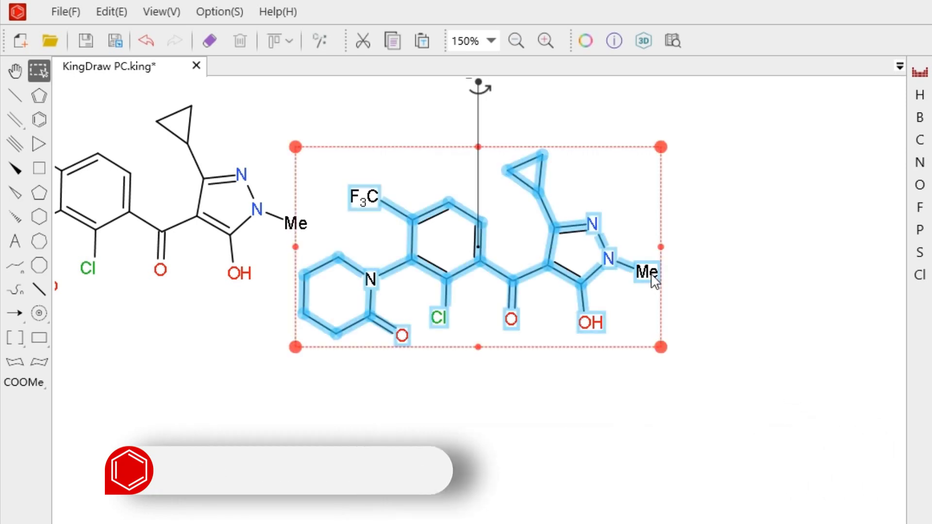
{"action": "left_click_drag", "start_coordinate": [318, 298], "coordinate": [54, 85]}
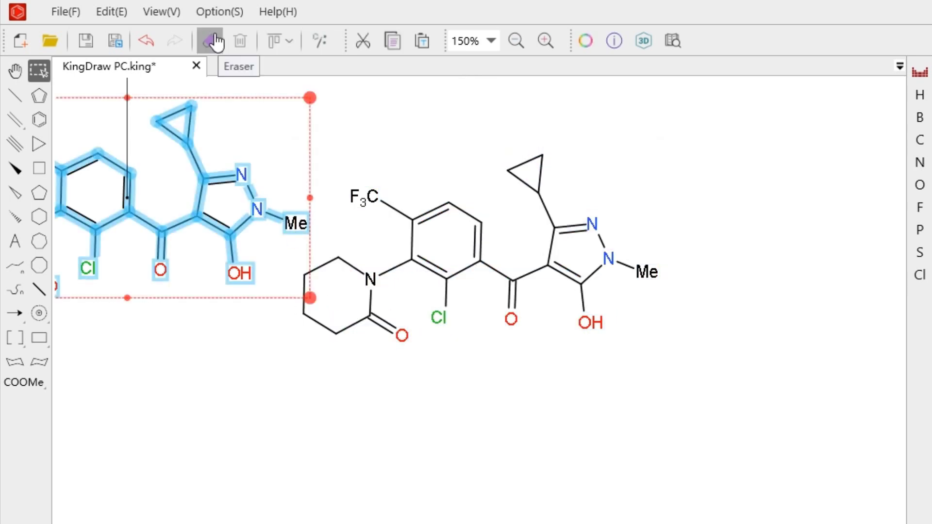
{"action": "left_click", "coordinate": [210, 40]}
{"action": "left_click", "coordinate": [15, 71]}
{"action": "left_click_drag", "start_coordinate": [675, 338], "coordinate": [727, 356]}
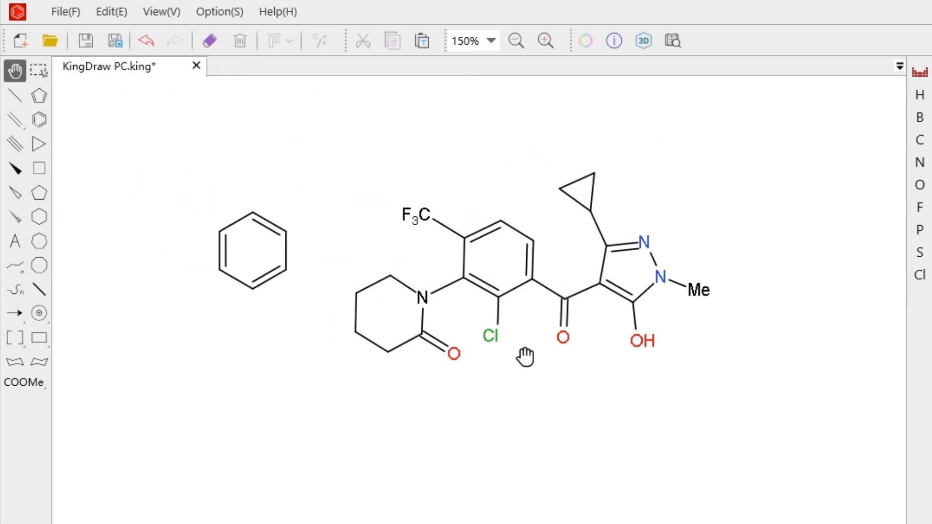
- Select all via right-click Select > Select All, deselect, then select all again with Ctrl+A
{"action": "left_click", "coordinate": [39, 70]}
{"action": "right_click", "coordinate": [359, 191]}
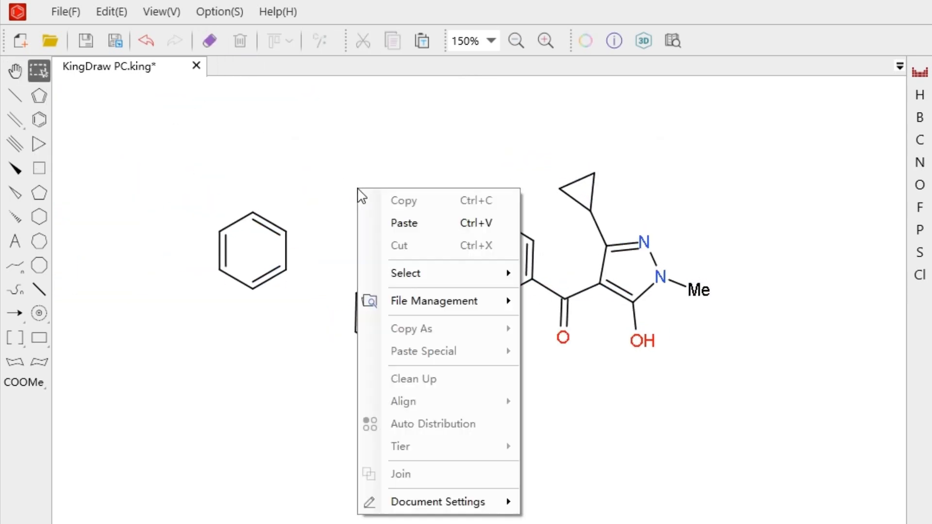
{"action": "mouse_move", "coordinate": [452, 272]}
{"action": "left_click", "coordinate": [561, 291]}
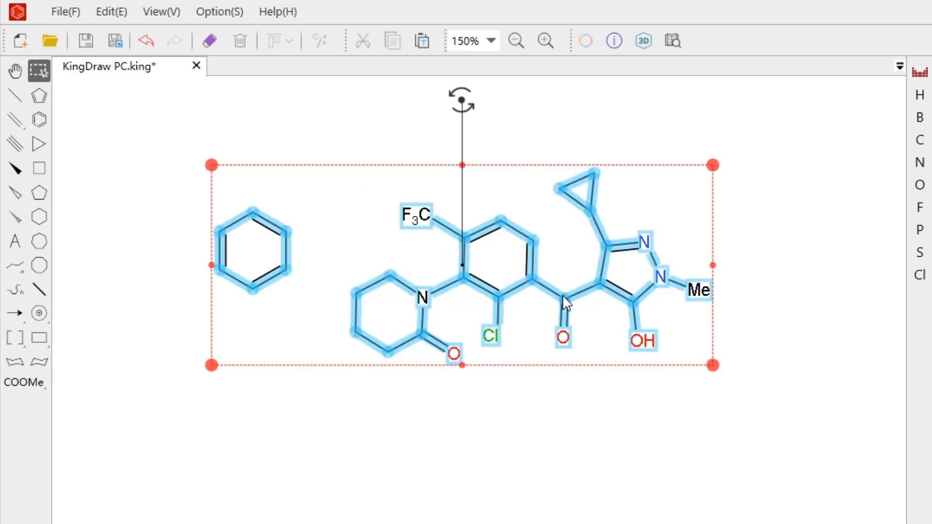
{"action": "left_click", "coordinate": [768, 305]}
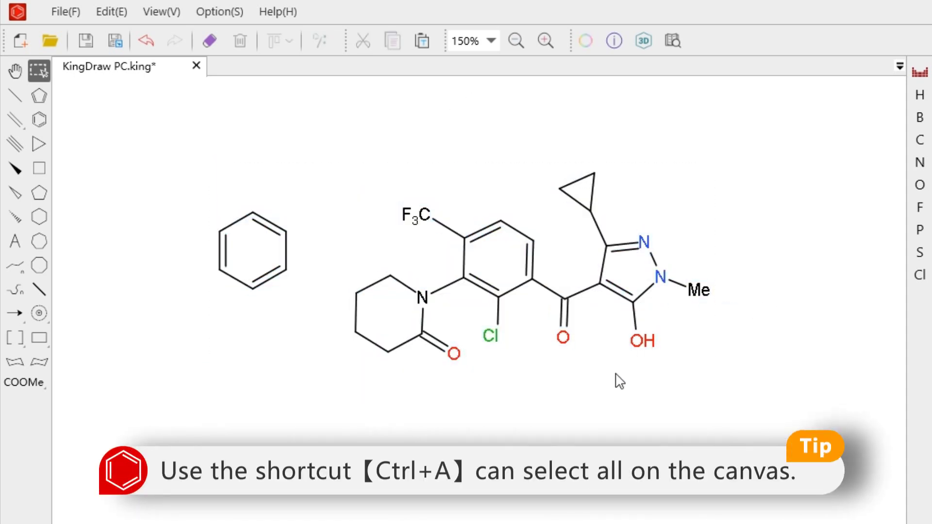
{"action": "key", "text": "ctrl+a"}
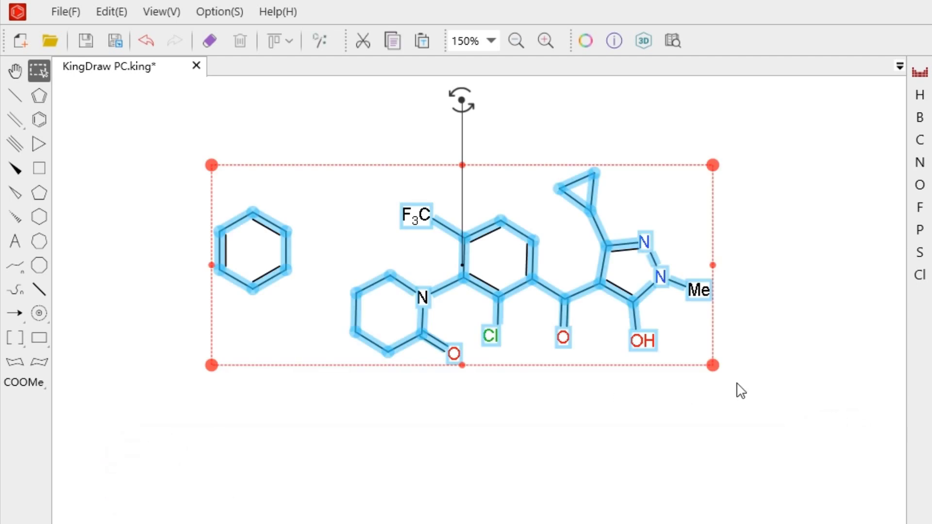
{"action": "left_click", "coordinate": [765, 377]}
- Place a benzene ring above the bridged structure
{"action": "left_click", "coordinate": [24, 68]}
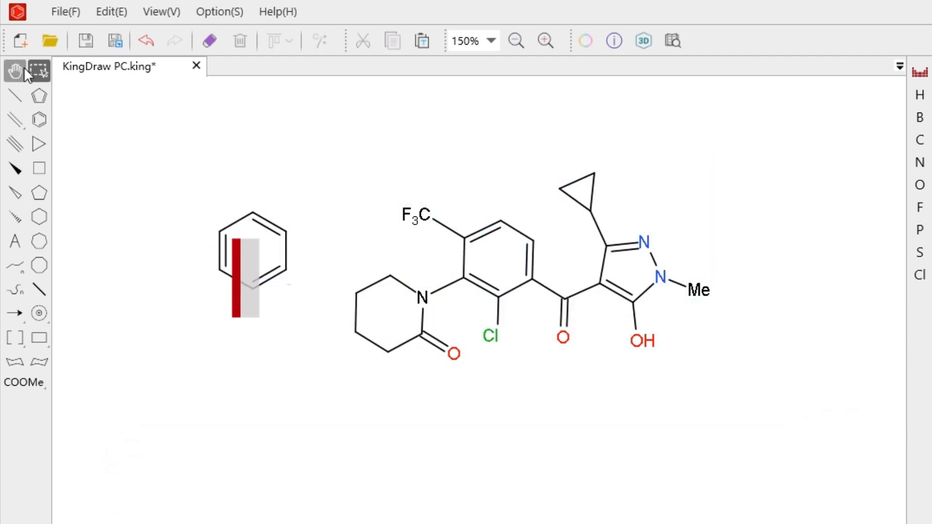
{"action": "left_click_drag", "start_coordinate": [661, 145], "coordinate": [674, 386]}
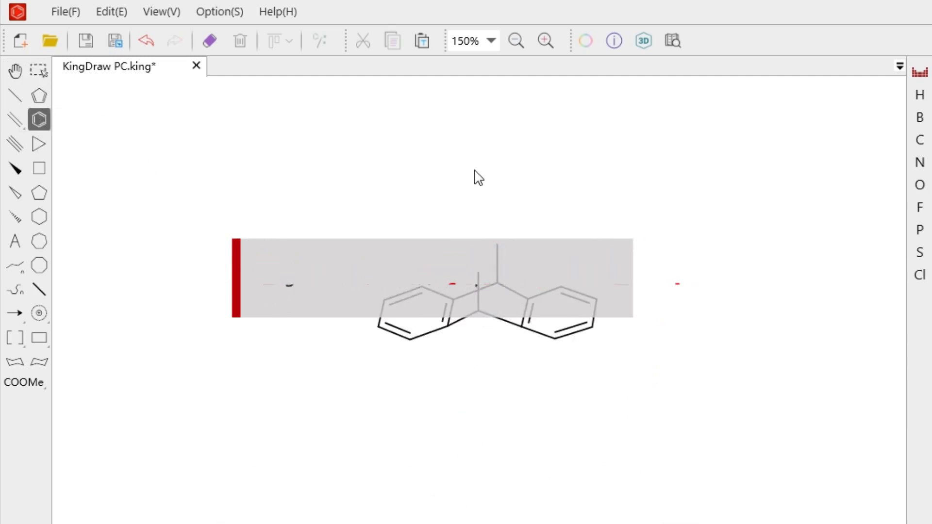
{"action": "left_click", "coordinate": [481, 175]}
- Drag both bridge atoms onto the new ring's vertices and flip its double bond
{"action": "left_click", "coordinate": [41, 69]}
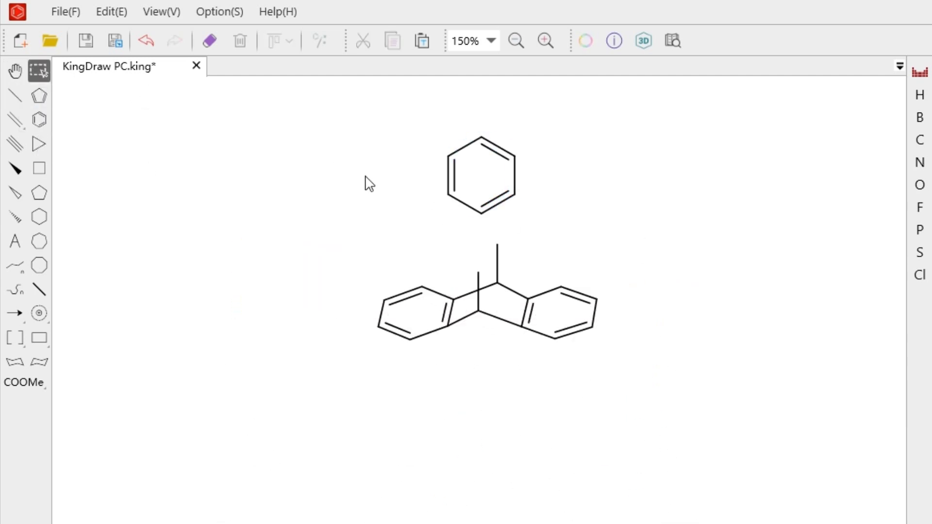
{"action": "left_click_drag", "start_coordinate": [478, 273], "coordinate": [480, 213]}
{"action": "left_click_drag", "start_coordinate": [502, 244], "coordinate": [516, 197]}
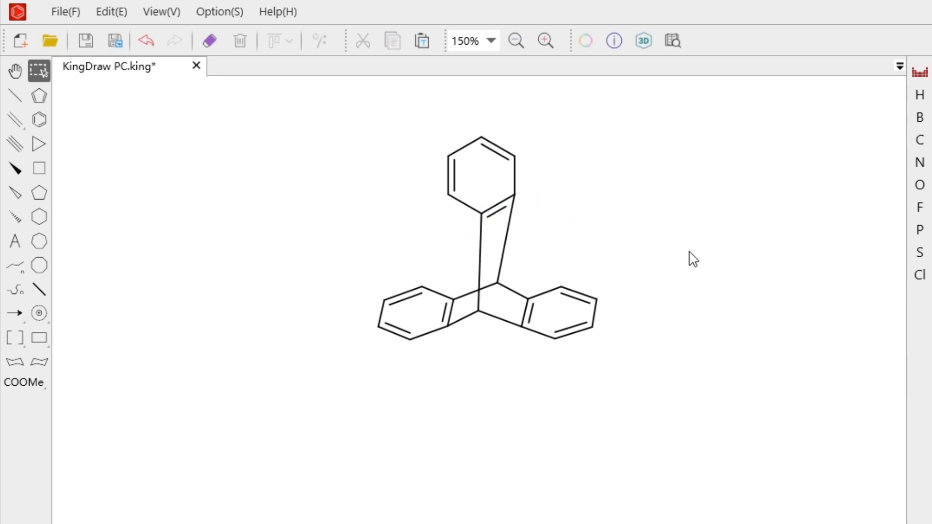
{"action": "left_click", "coordinate": [15, 119]}
{"action": "left_click", "coordinate": [504, 201]}
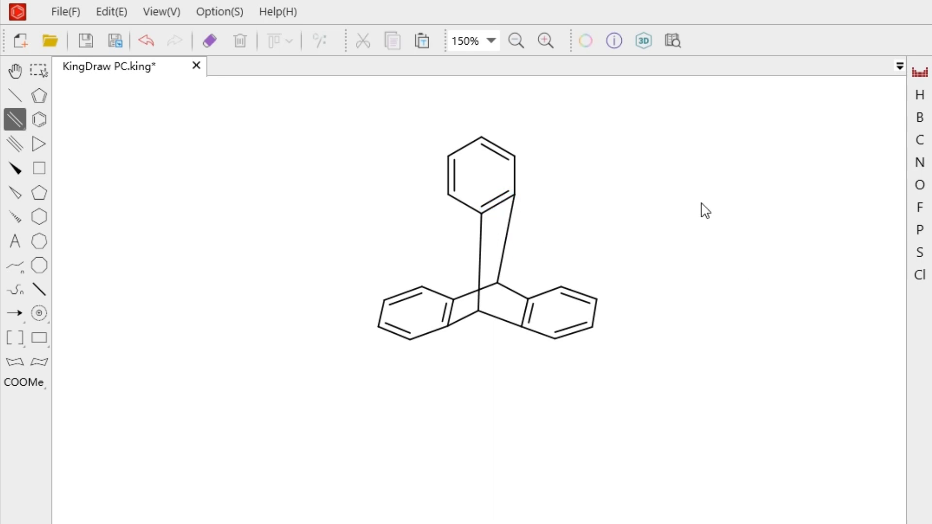
- Marquee-select the triptycene's upper benzene ring and drag it around
{"action": "key", "text": "h"}
{"action": "left_click_drag", "start_coordinate": [391, 183], "coordinate": [397, 289]}
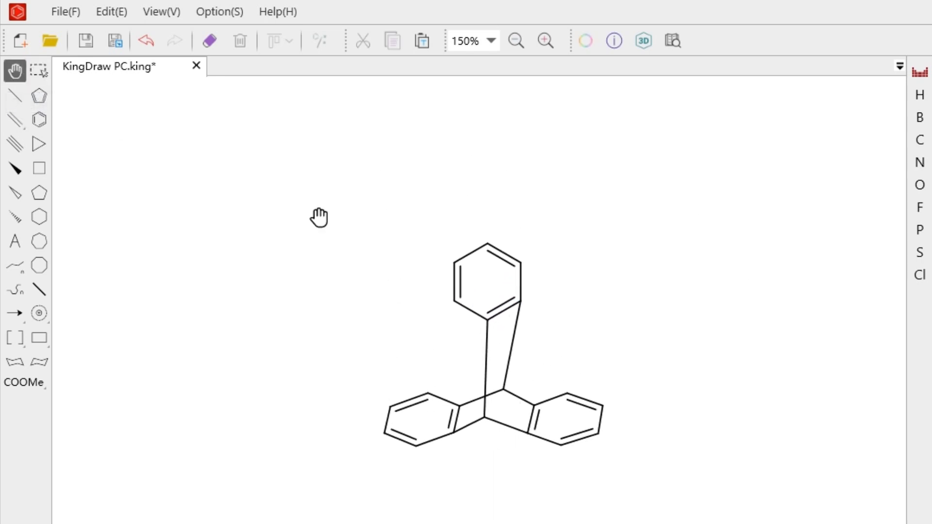
{"action": "left_click", "coordinate": [39, 70]}
{"action": "left_click_drag", "start_coordinate": [416, 214], "coordinate": [571, 342]}
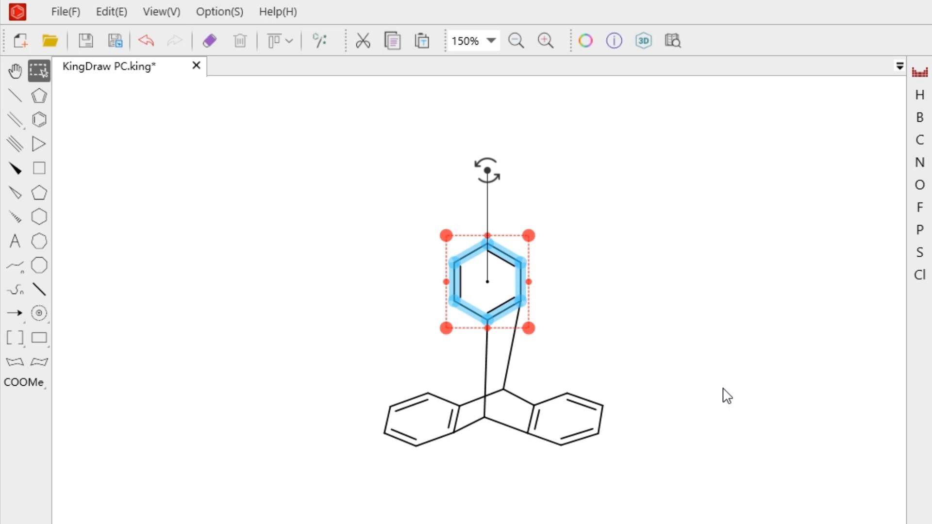
{"action": "left_click_drag", "start_coordinate": [518, 246], "coordinate": [517, 266]}
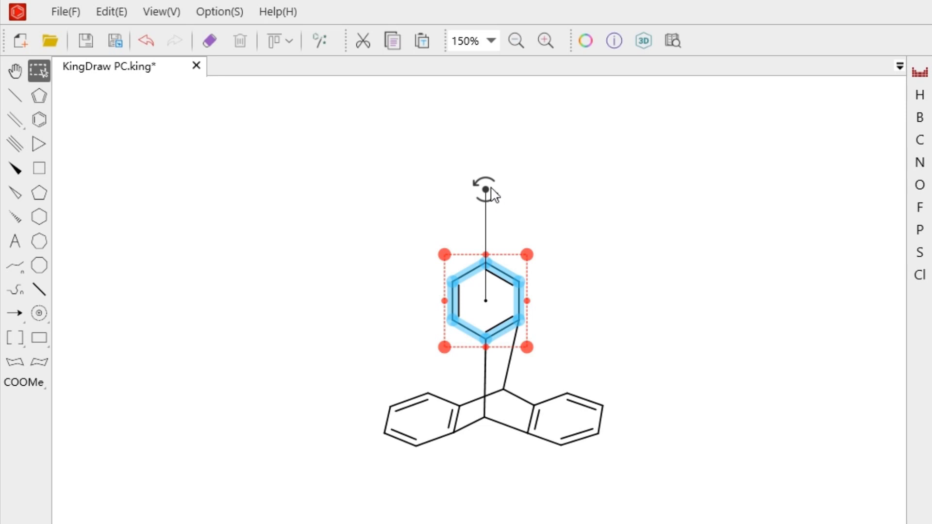
- Rotate the upper ring slightly clockwise, narrow it from both sides, and nudge it down
{"action": "left_click_drag", "start_coordinate": [496, 195], "coordinate": [512, 207]}
{"action": "mouse_move", "coordinate": [530, 256]}
{"action": "left_mouse_down"}
{"action": "mouse_move", "coordinate": [636, 214]}
{"action": "mouse_move", "coordinate": [538, 272]}
{"action": "left_mouse_up"}
{"action": "left_click_drag", "start_coordinate": [440, 297], "coordinate": [460, 296]}
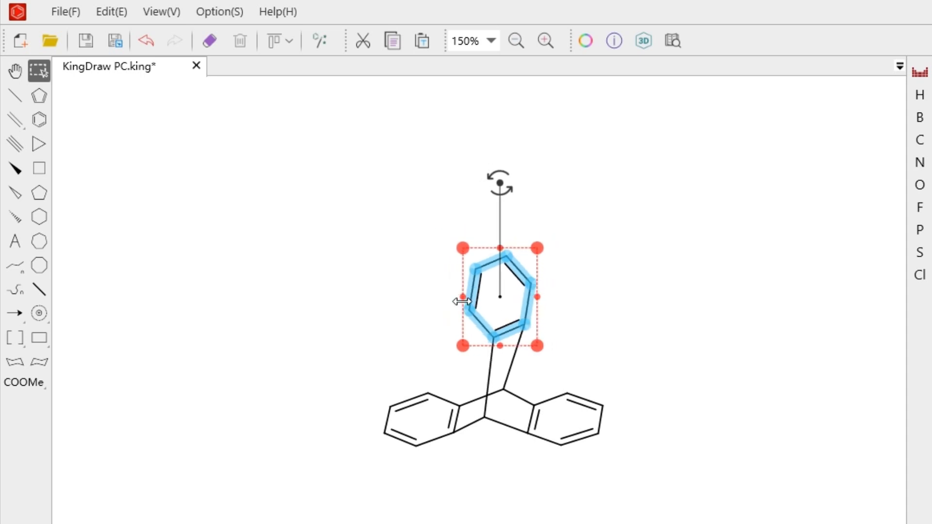
{"action": "left_click_drag", "start_coordinate": [539, 297], "coordinate": [517, 301]}
{"action": "left_click_drag", "start_coordinate": [514, 268], "coordinate": [514, 285]}
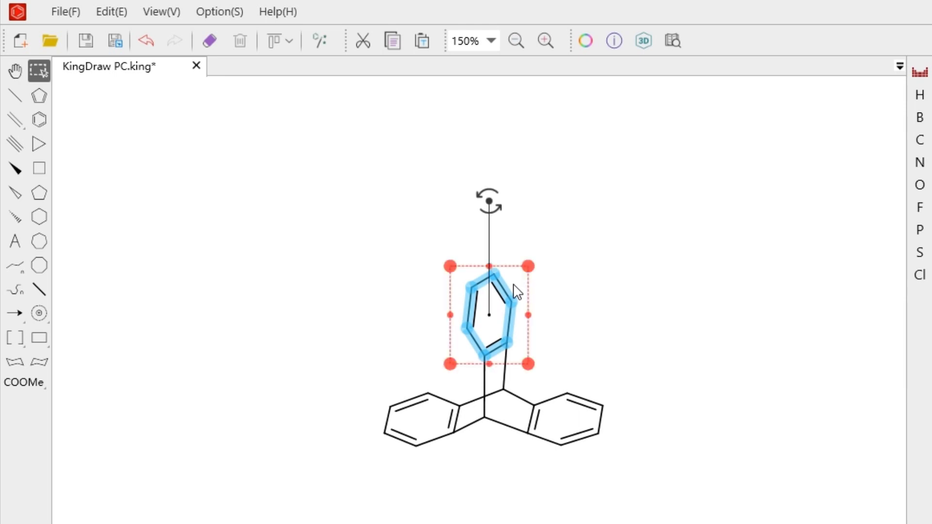
{"action": "left_click", "coordinate": [26, 68]}
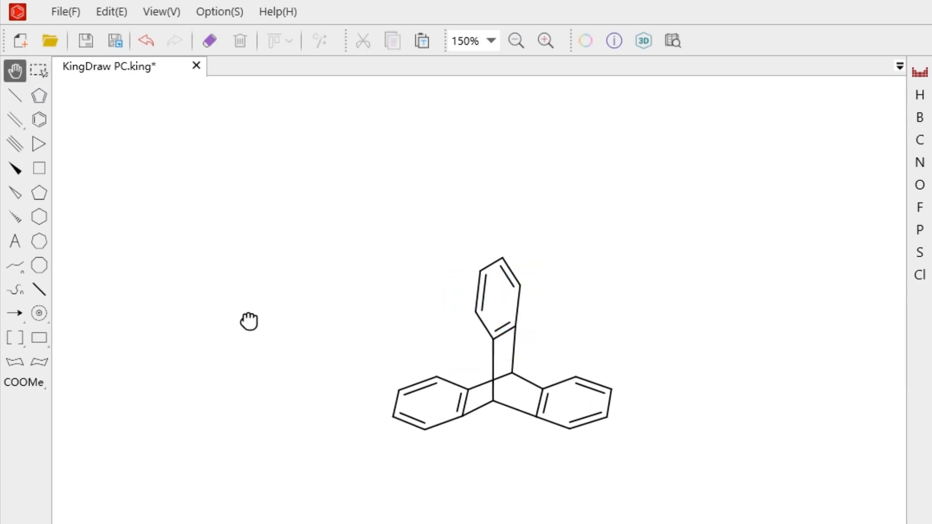
{"action": "left_click_drag", "start_coordinate": [249, 321], "coordinate": [248, 269]}
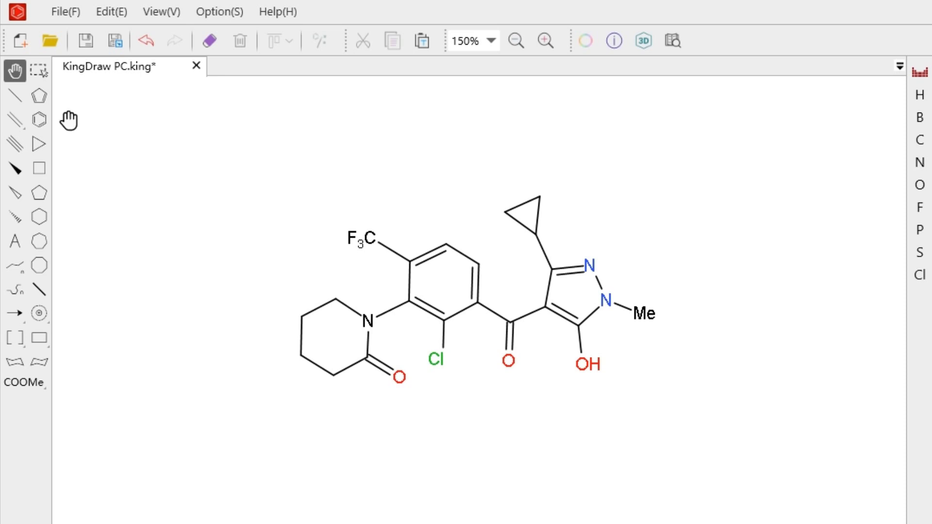
- Rotate the whole molecule about 39° with Ctrl+A, then return it to 0°
{"action": "key", "text": "ctrl+a"}
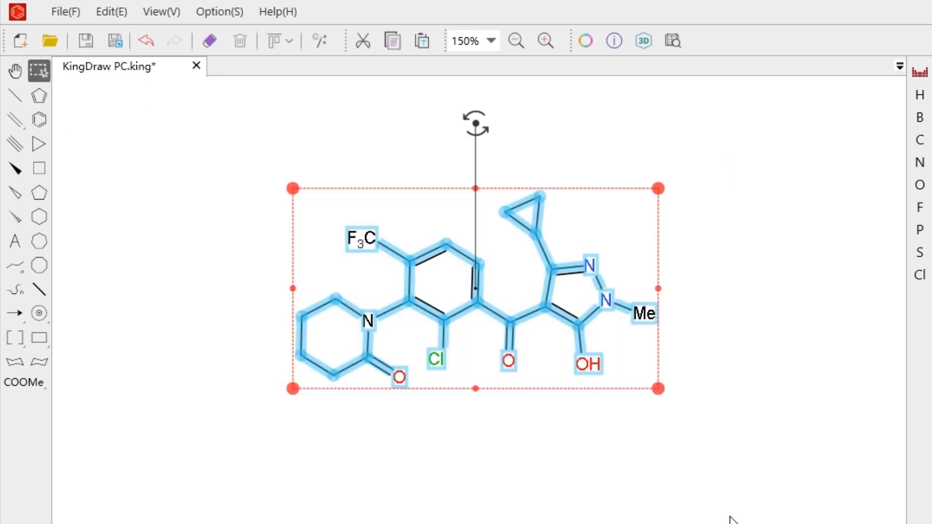
{"action": "left_click_drag", "start_coordinate": [474, 122], "coordinate": [483, 157]}
{"action": "key", "text": "alt"}
{"action": "left_click", "coordinate": [775, 271]}
- Marquee-select the cyclopropyl group and rotate it to a new angle
{"action": "left_click_drag", "start_coordinate": [521, 213], "coordinate": [566, 275]}
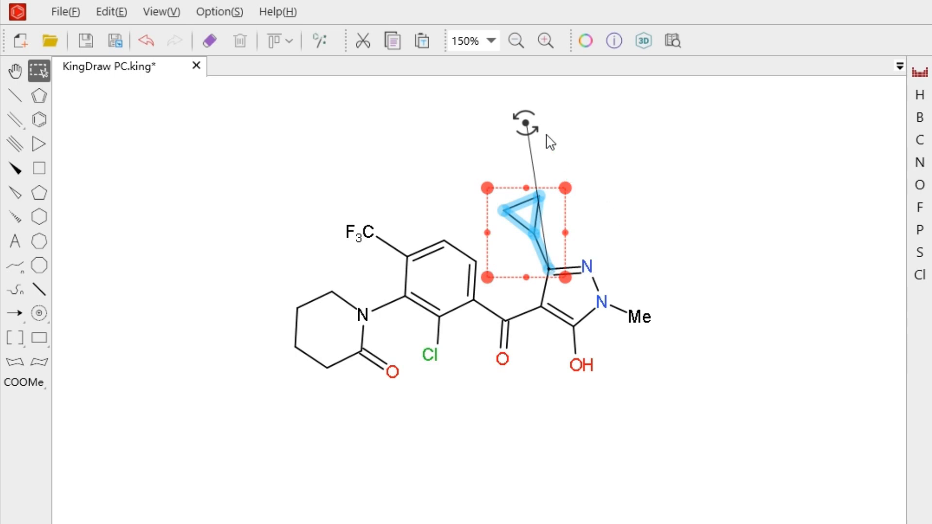
{"action": "left_click_drag", "start_coordinate": [531, 120], "coordinate": [530, 165]}
{"action": "left_click", "coordinate": [776, 295]}
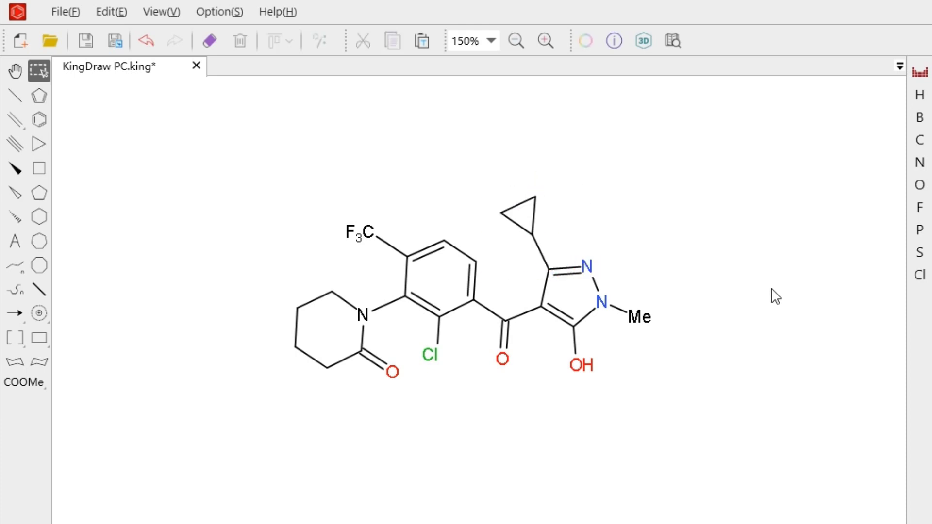